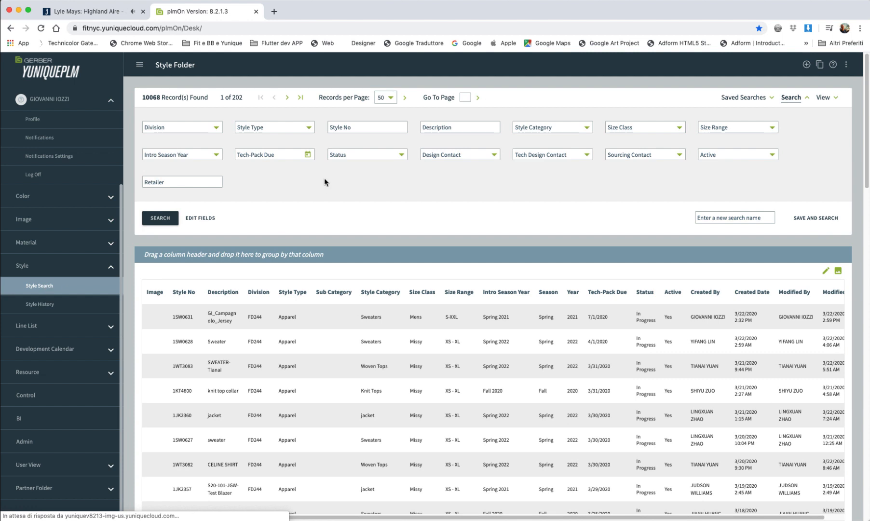
Search the styles by the description GI_Campagnolo_Jersey and open the matching style.
click(469, 126)
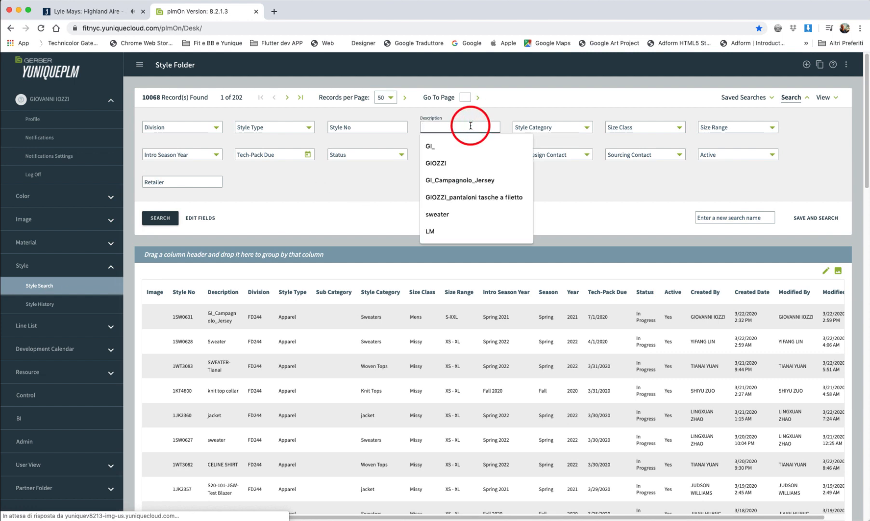
click(473, 181)
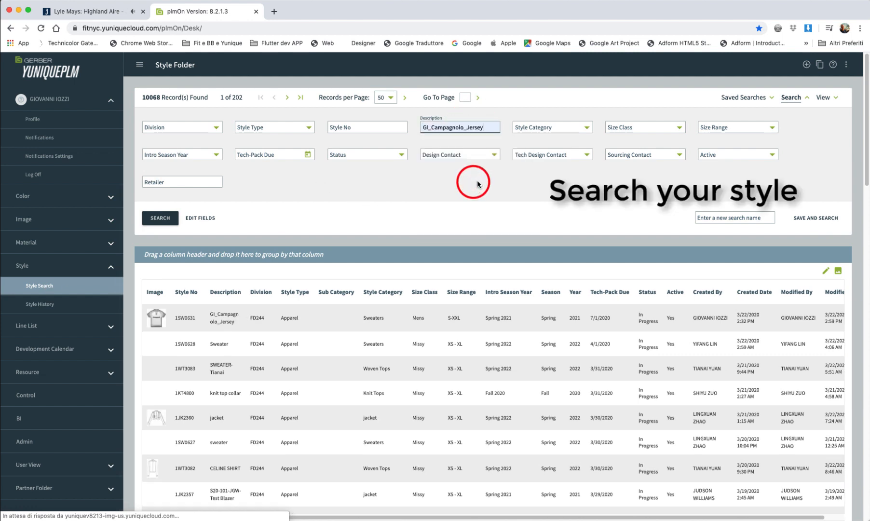
click(159, 217)
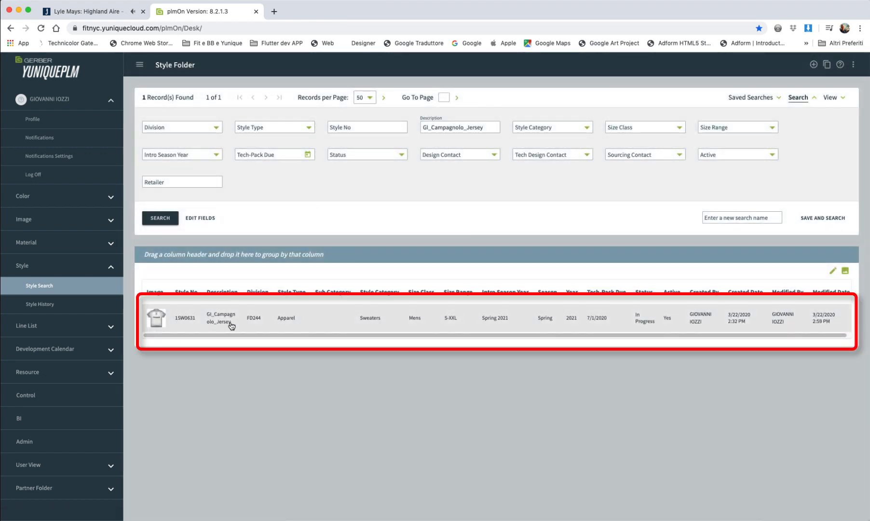
click(179, 318)
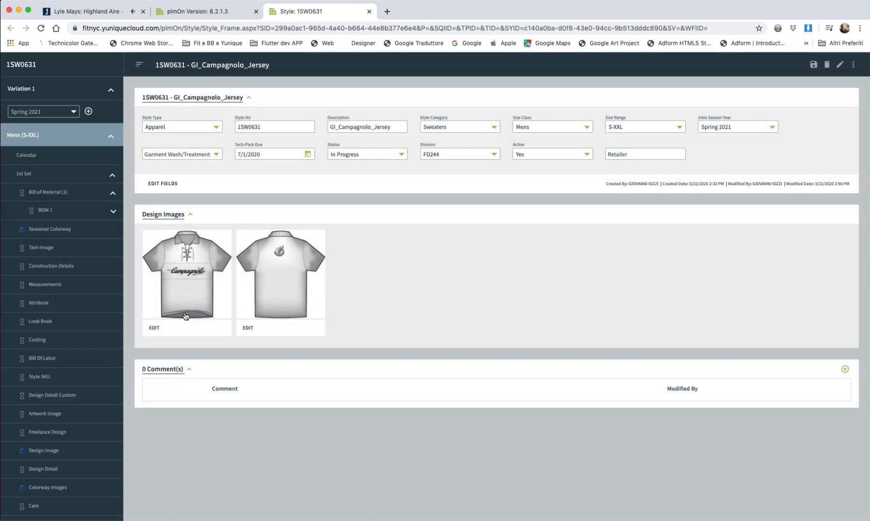
Create a Text Form workflow item named "Flat Sketches" in the style's Text-Image section.
click(52, 250)
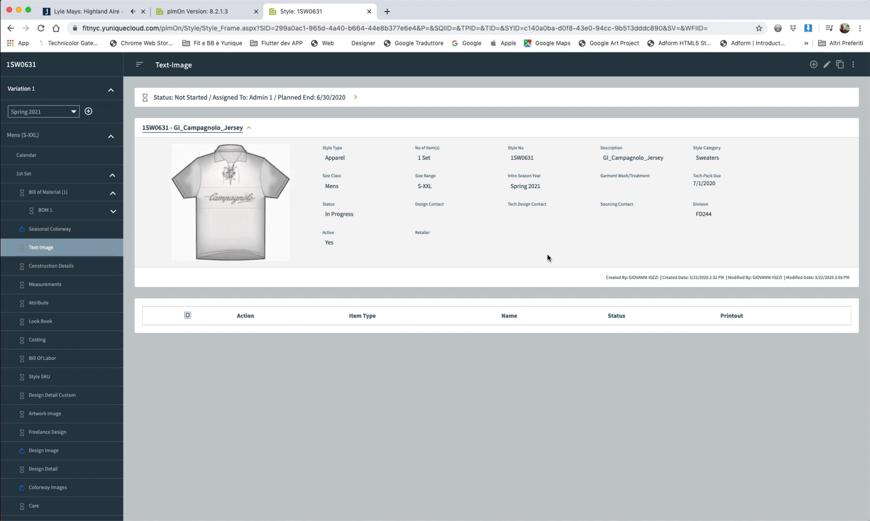
click(814, 64)
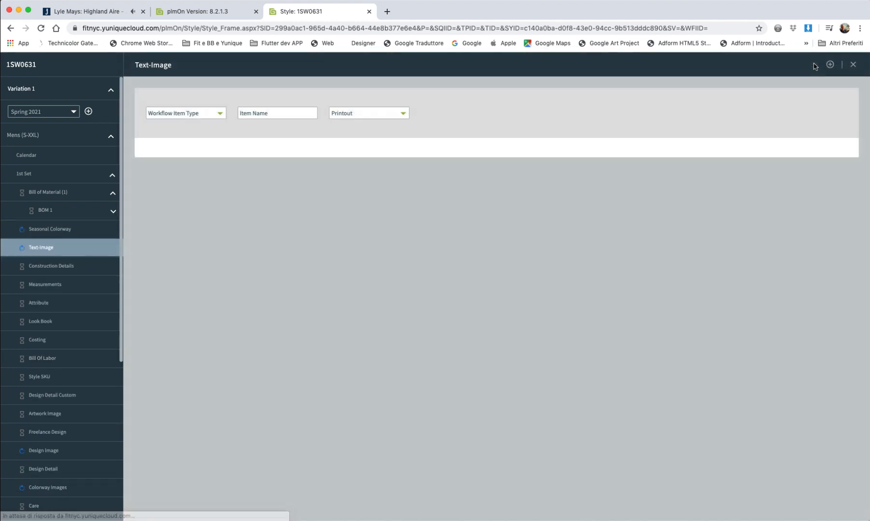
click(208, 117)
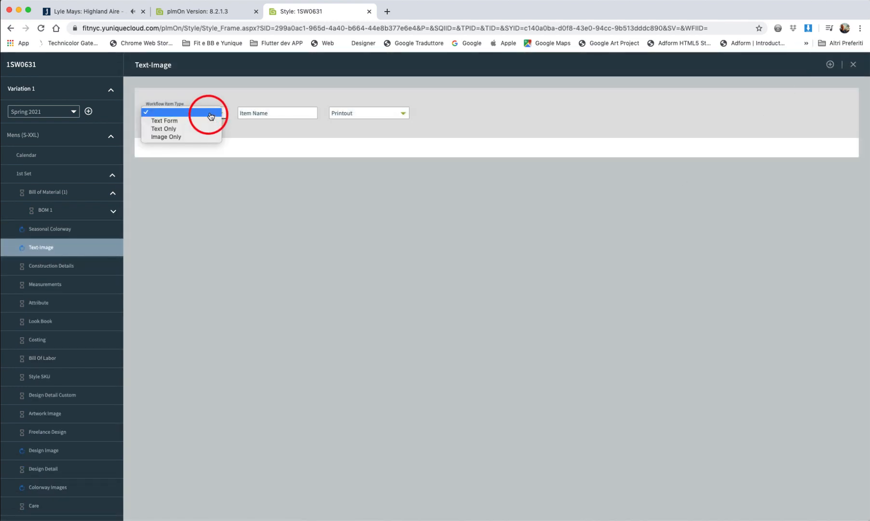
click(205, 120)
click(278, 116)
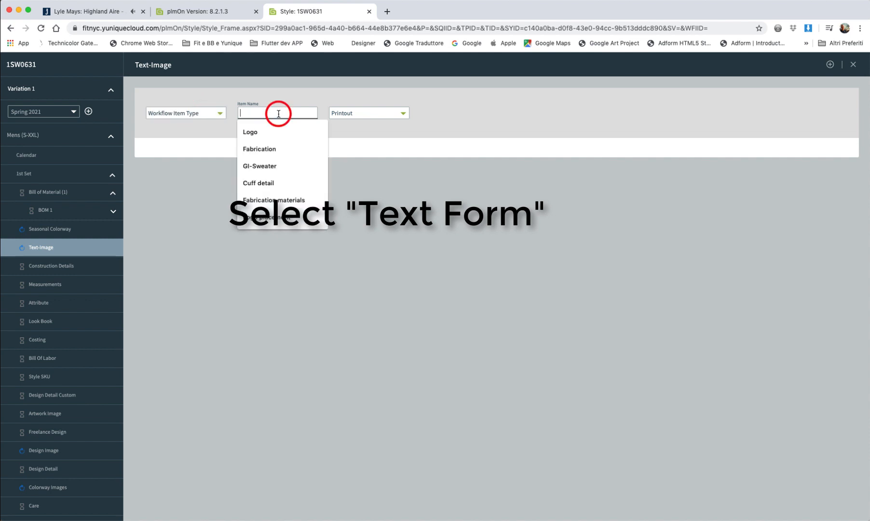
text(Flat Sketches)
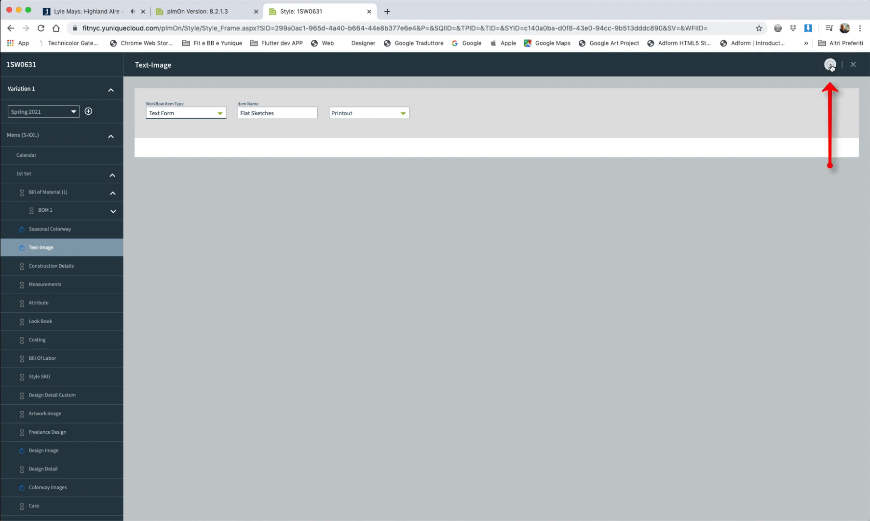
click(830, 66)
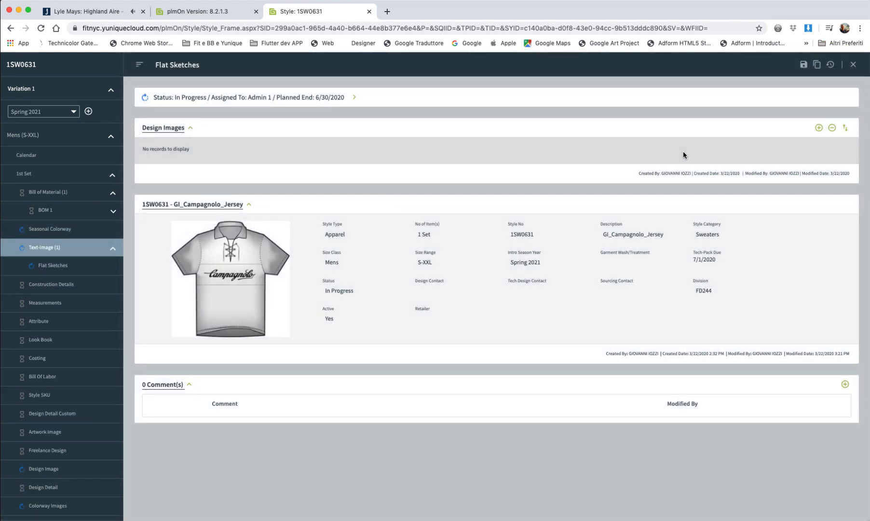
Add the existing light grey front and back Campagnolo jersey images to the Flat Sketches design images and save the selection.
click(818, 129)
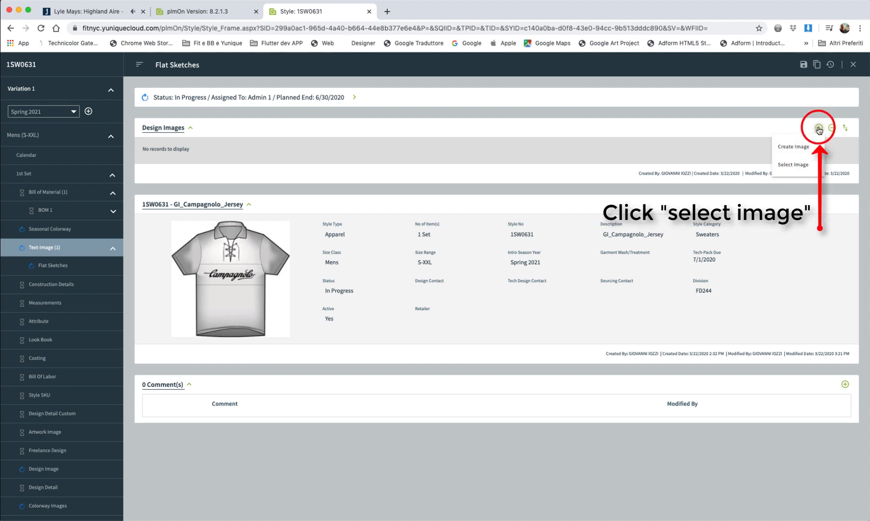
click(806, 168)
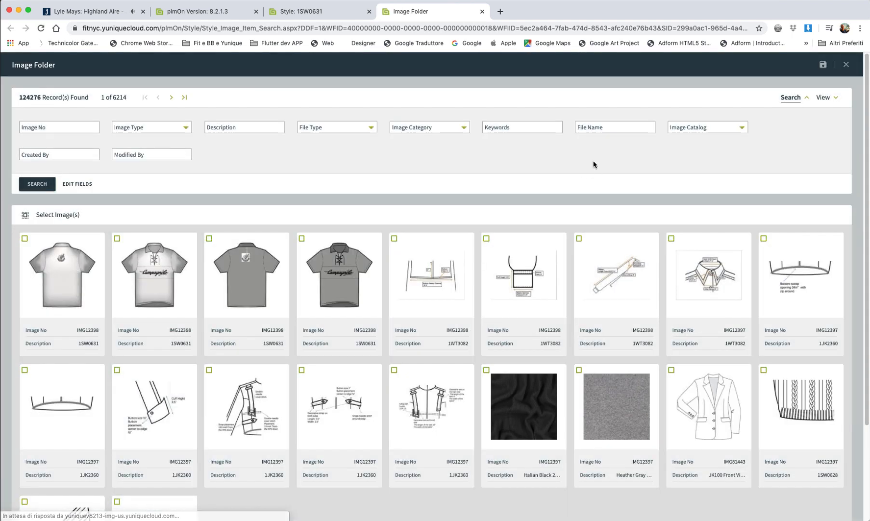
click(117, 240)
click(25, 239)
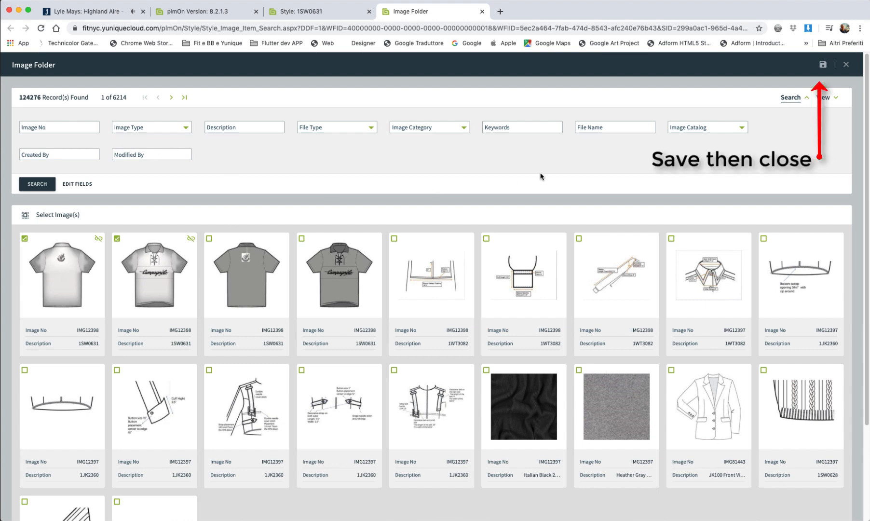
click(824, 65)
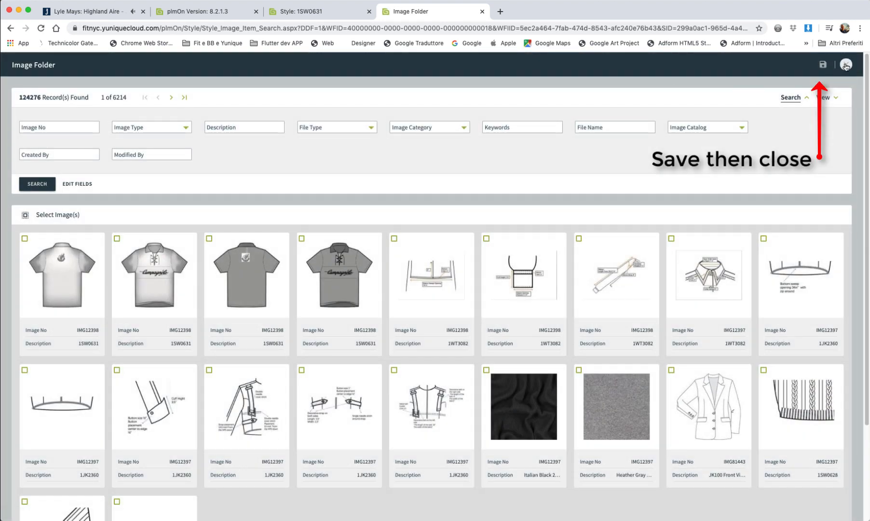
click(845, 65)
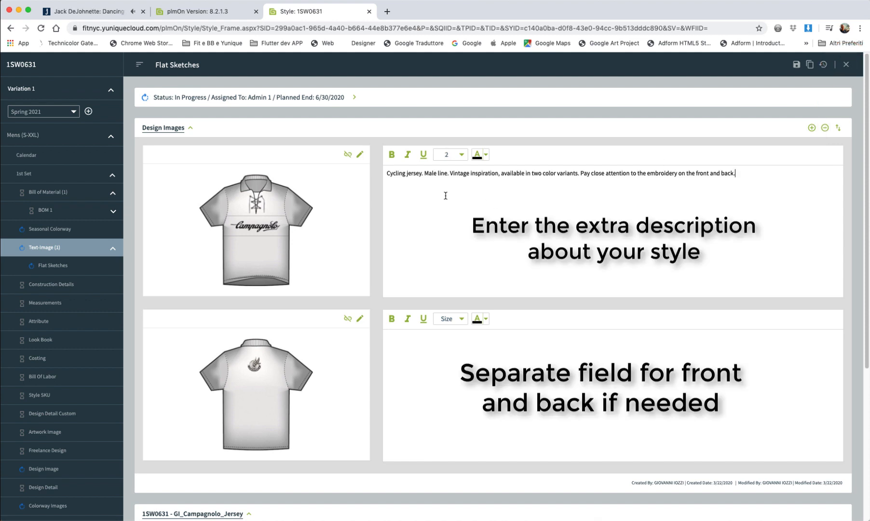
In the front view's description, make "Cycling jersey" bold and colour "Pay close attention to the embroidery" red.
drag(421, 173, 386, 172)
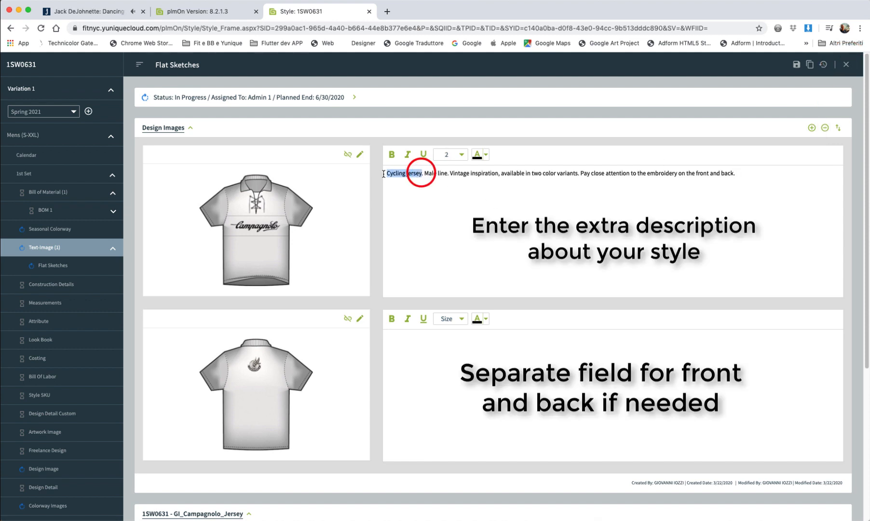
click(392, 154)
click(446, 189)
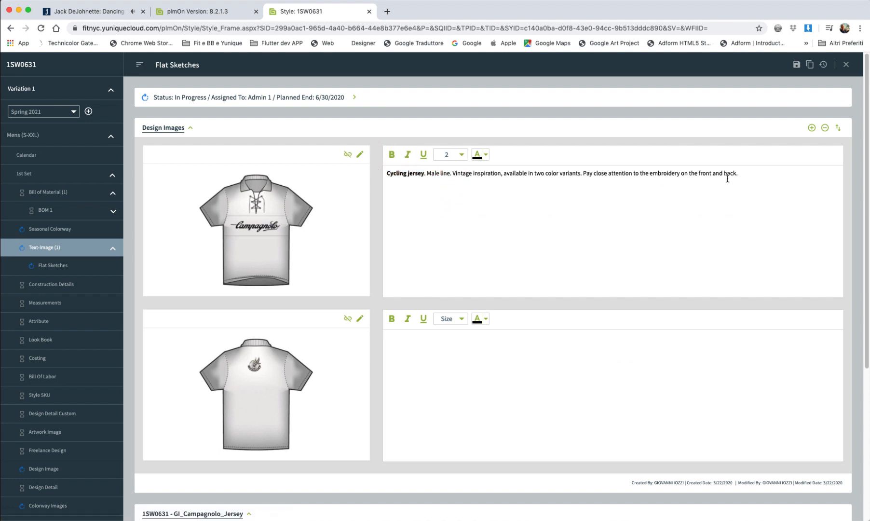
drag(584, 172, 680, 174)
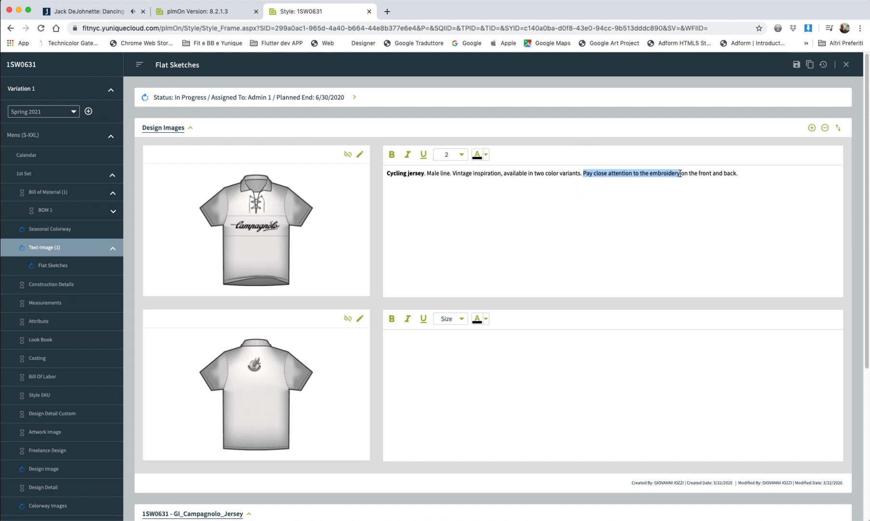
click(486, 155)
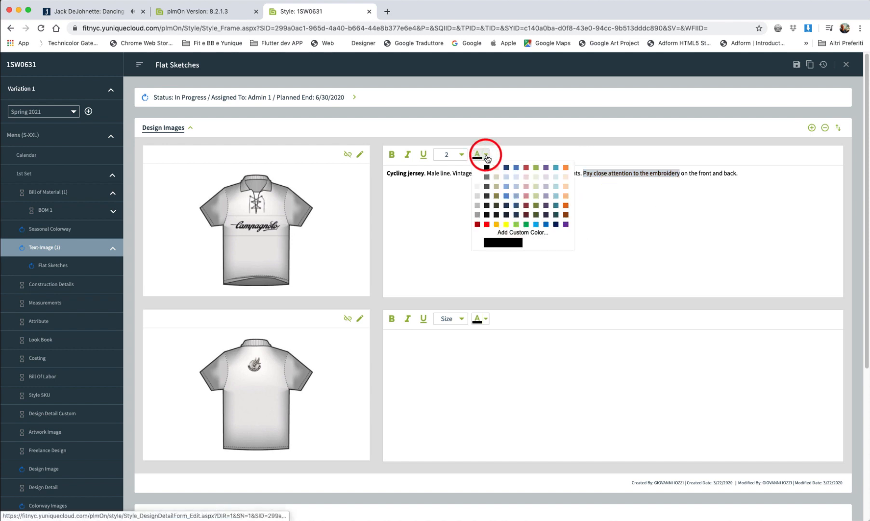
click(487, 225)
click(600, 222)
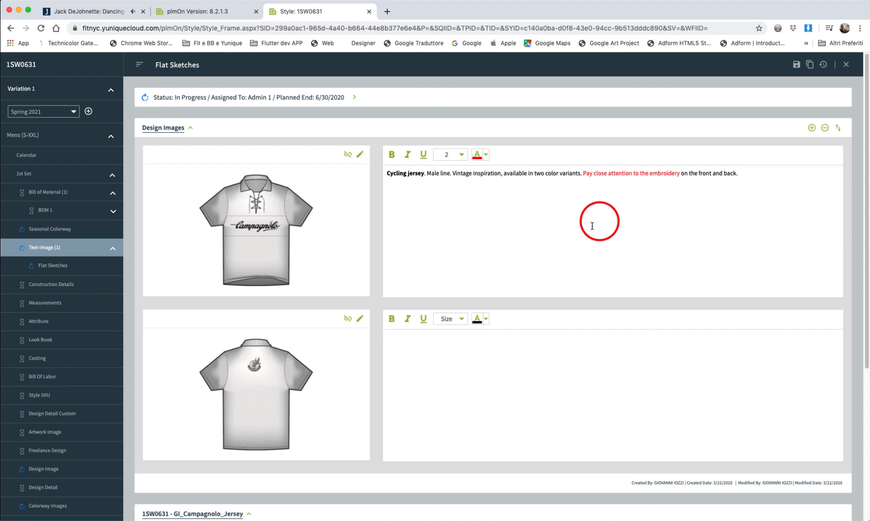
Copy the formatted front description into the back view's text field, then save the form and close the style.
drag(765, 175, 384, 171)
key(super+c)
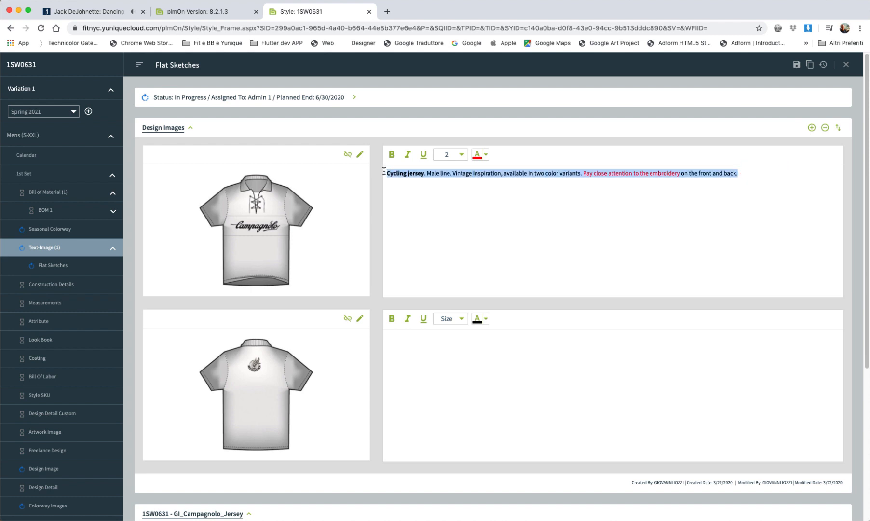
click(414, 355)
key(super+v)
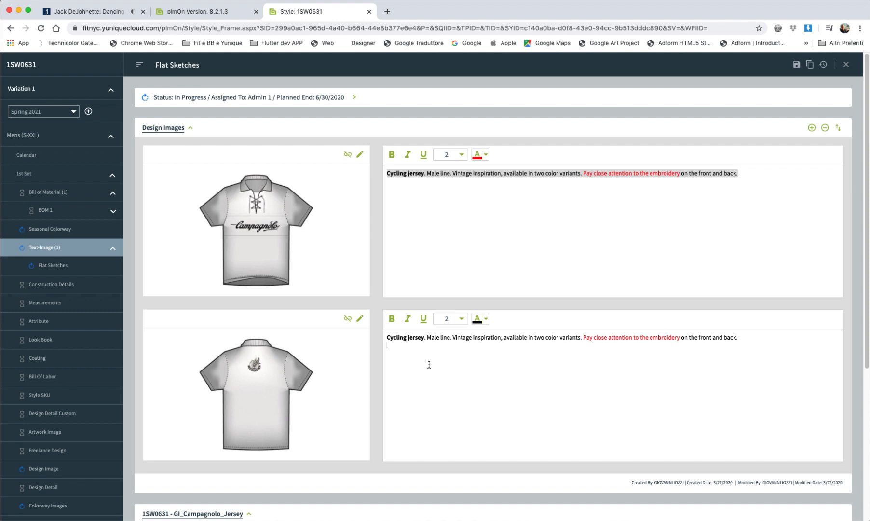
click(796, 65)
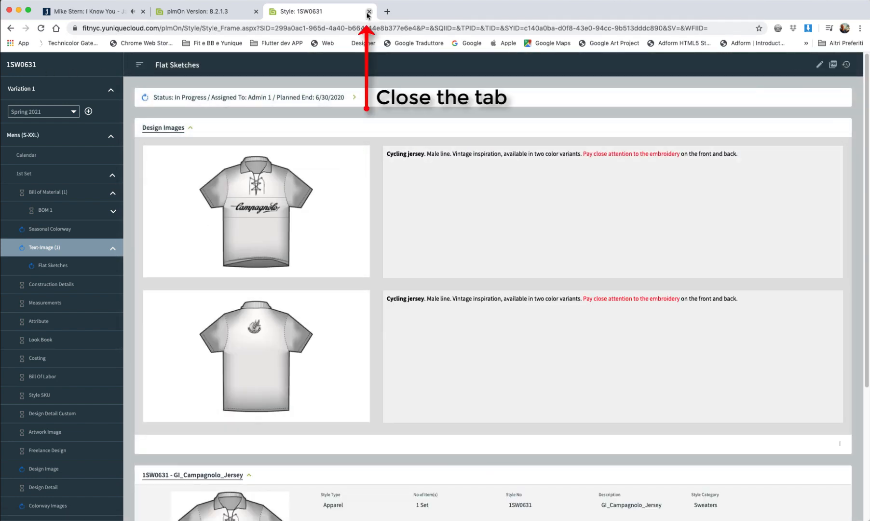
click(369, 11)
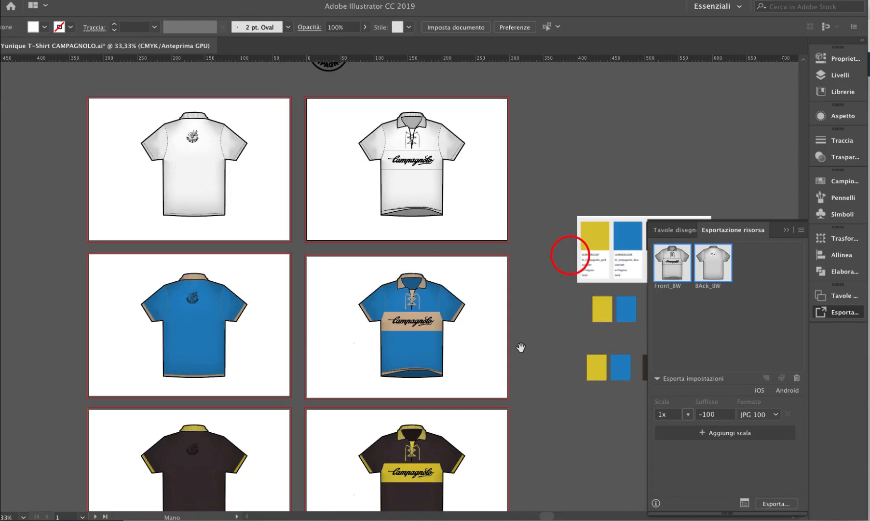
In Illustrator, go to the blue jersey measurement artboard and delete the Front_BW and BAck_BW assets from the export list.
drag(521, 362, 562, 215)
drag(551, 371, 553, 208)
drag(558, 291, 515, 189)
drag(539, 234, 506, 153)
click(712, 314)
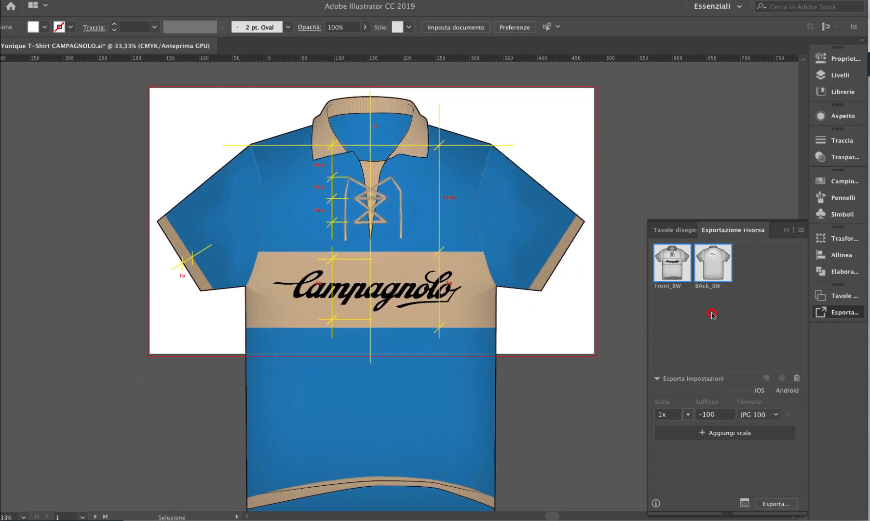
shift+click(713, 263)
click(797, 378)
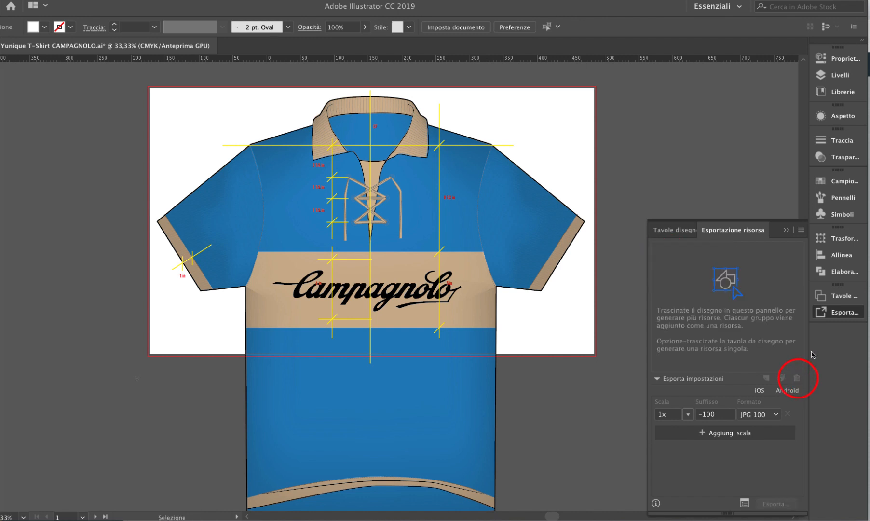
Set up an export for screens of only artboard 7 and rename that artboard Measurement_details_1.
click(744, 504)
click(302, 125)
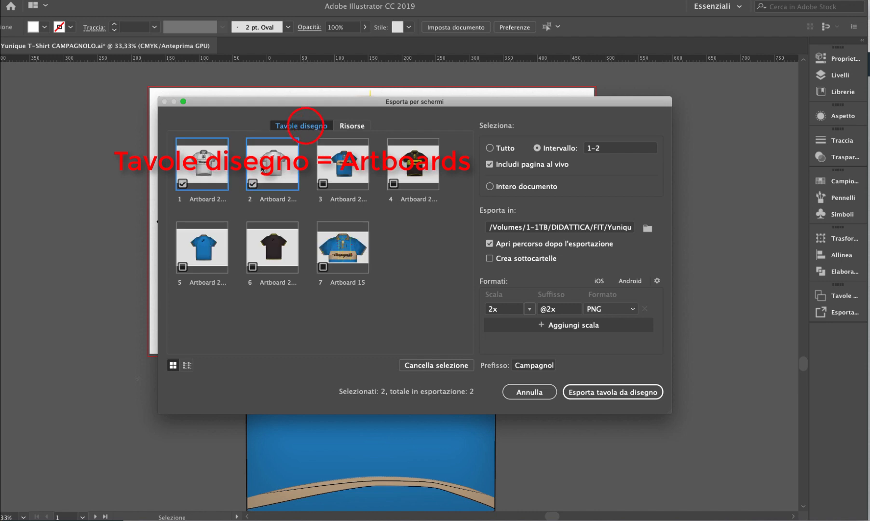
click(323, 267)
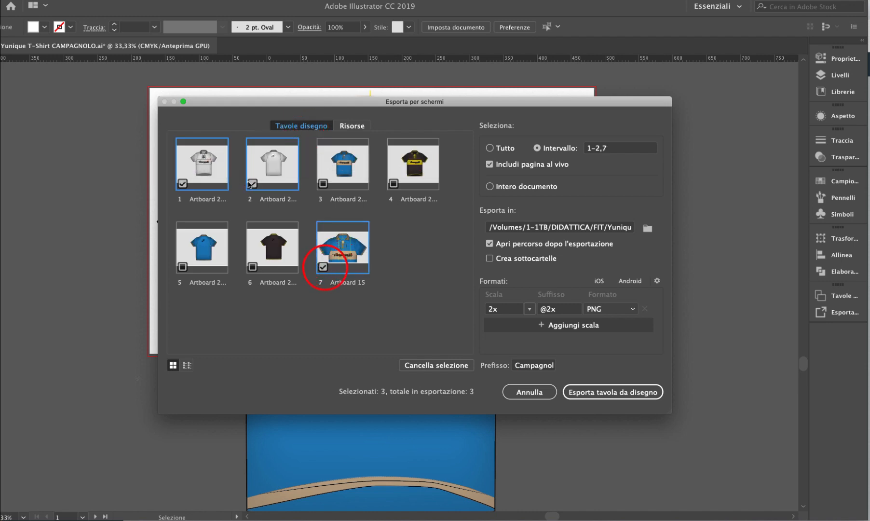
click(252, 184)
click(183, 184)
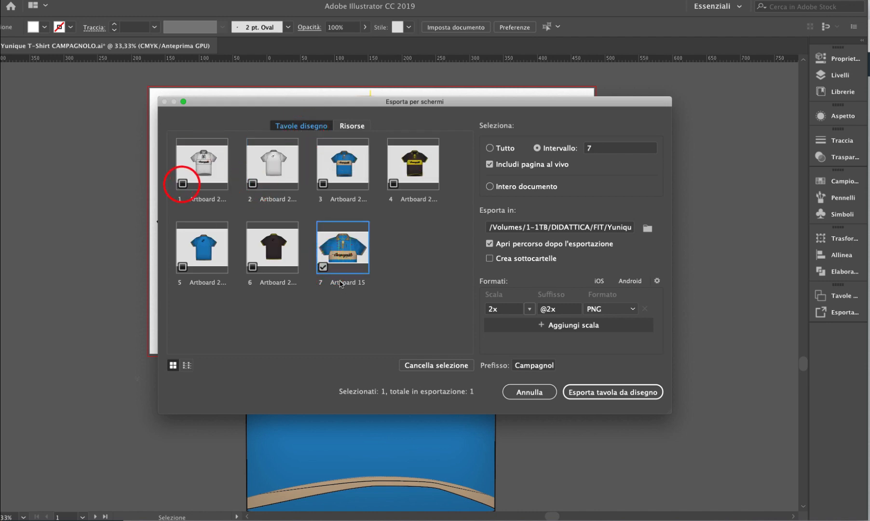
click(342, 283)
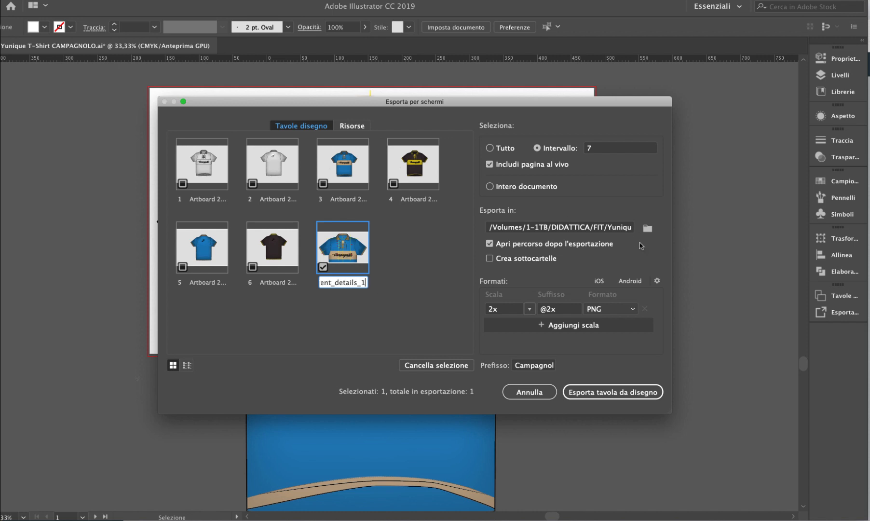
Set the export format to JPG 100 at 1x scale and export the selected artboard.
click(627, 308)
click(625, 351)
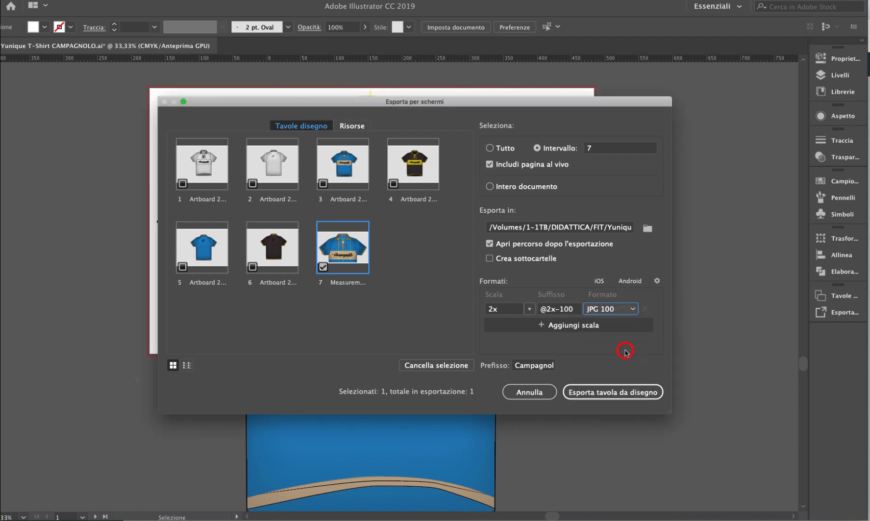
click(529, 309)
click(536, 324)
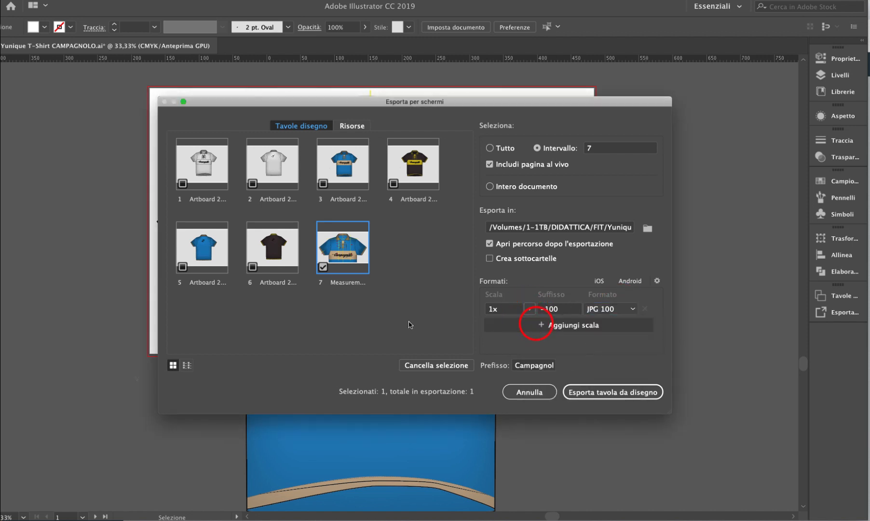
click(611, 391)
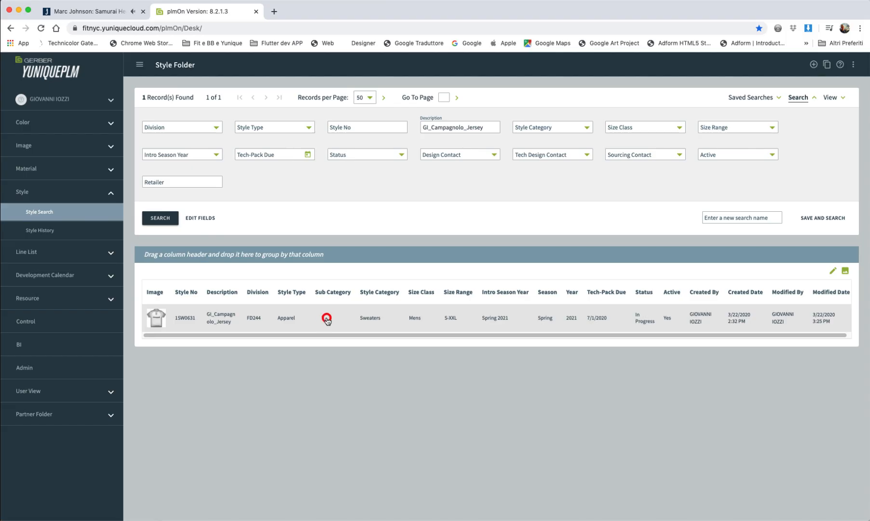
Open the GI_Campagnolo_Jersey style and view its Flat Sketches text form to check the sketches and descriptions.
click(330, 316)
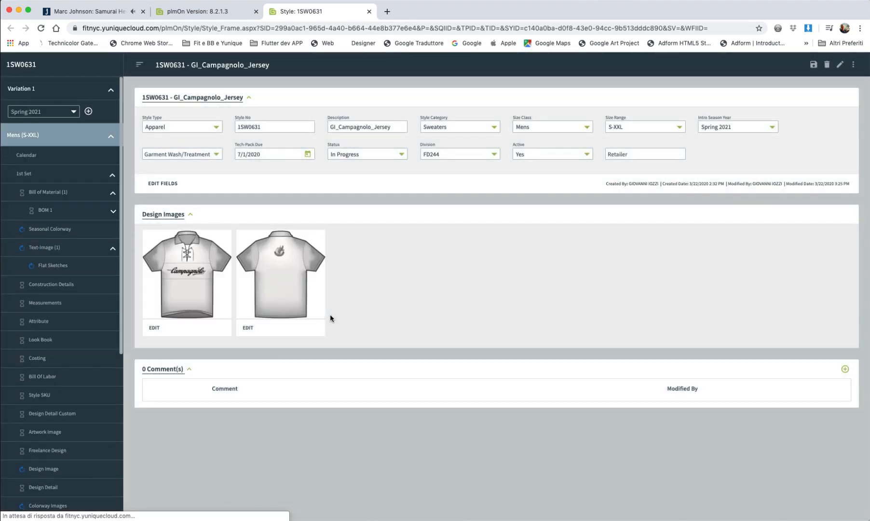
click(49, 248)
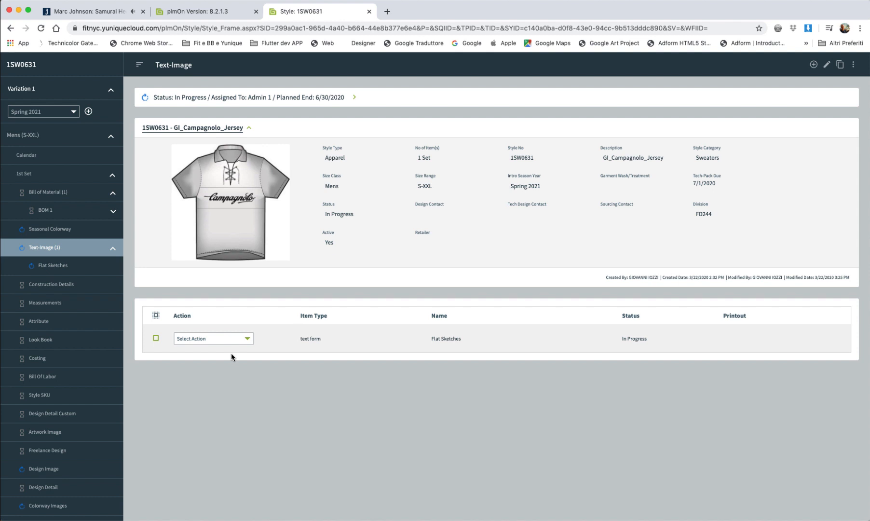
click(220, 339)
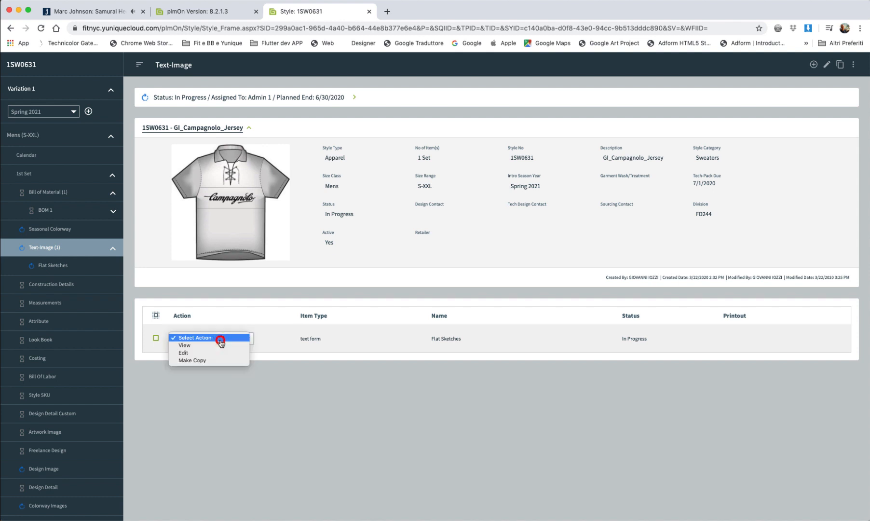
click(220, 346)
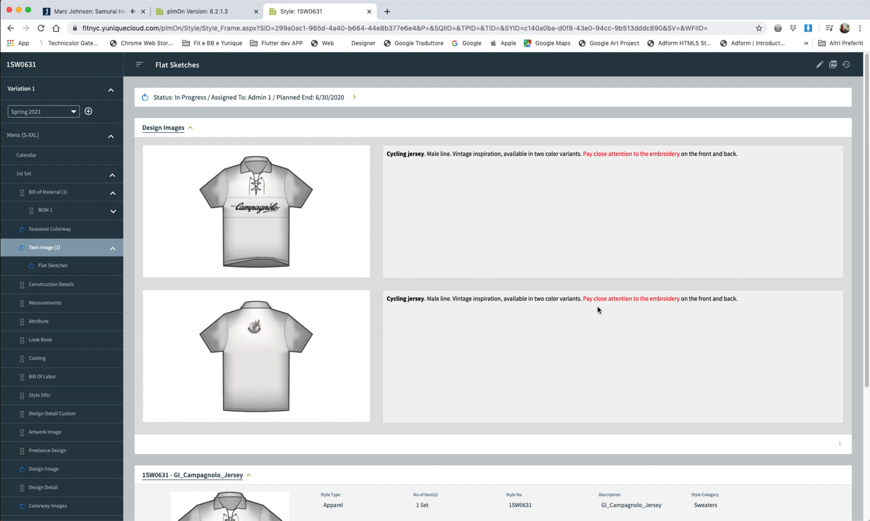
scroll(709, 265, down, 5)
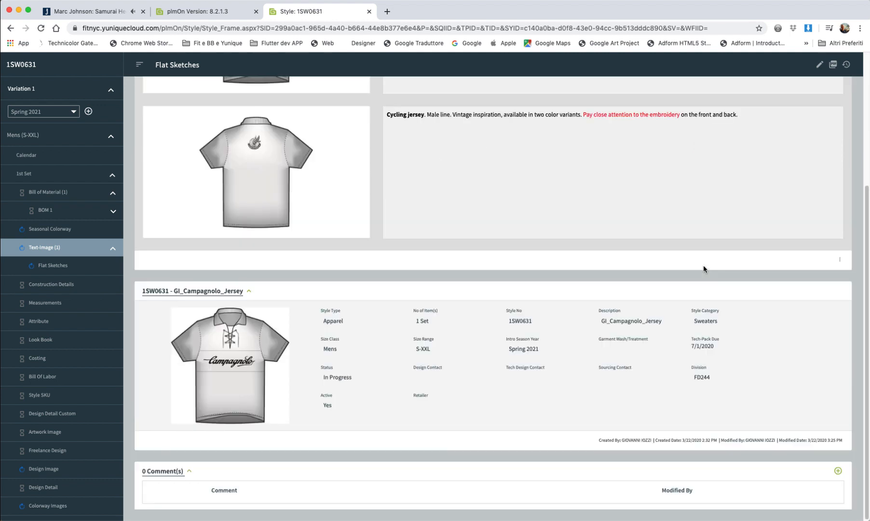
scroll(704, 265, up, 2)
scroll(704, 268, up, 3)
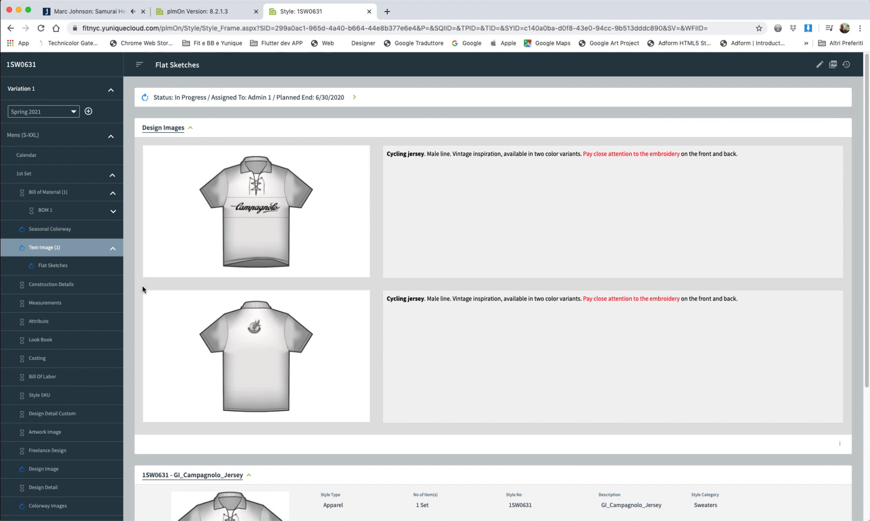
Create a second Text-Image item of type Text Form named Measurement_detail.
click(49, 248)
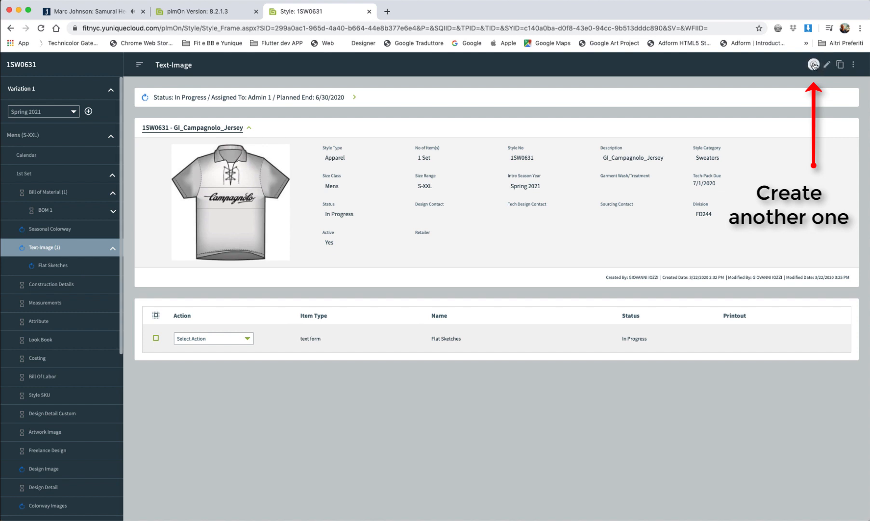
click(813, 64)
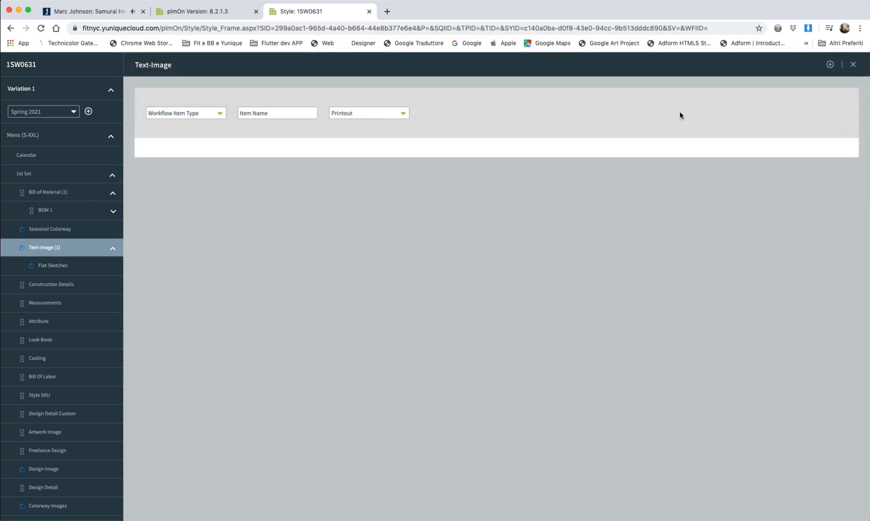
click(202, 113)
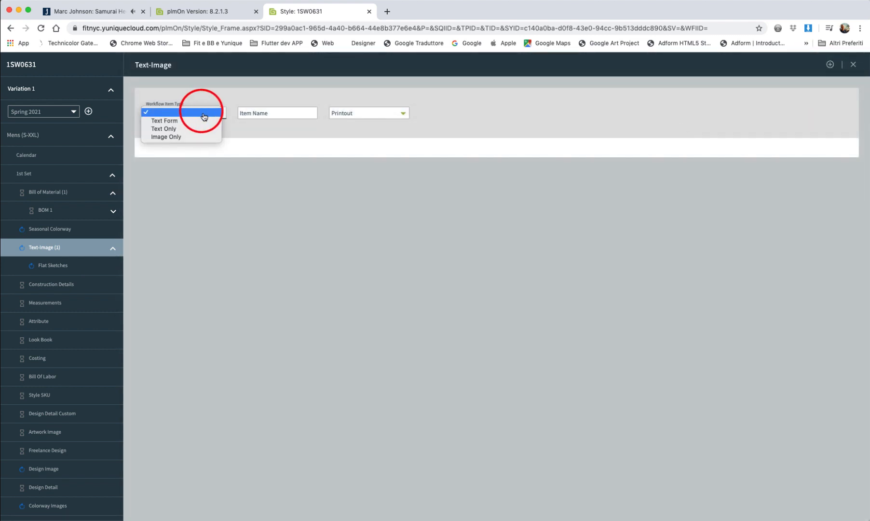
click(203, 121)
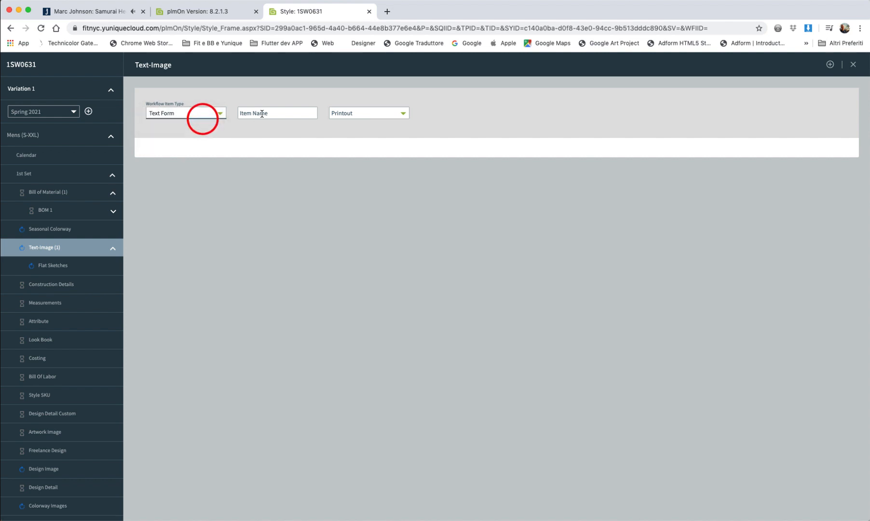
click(276, 112)
text(Measurement_detail)
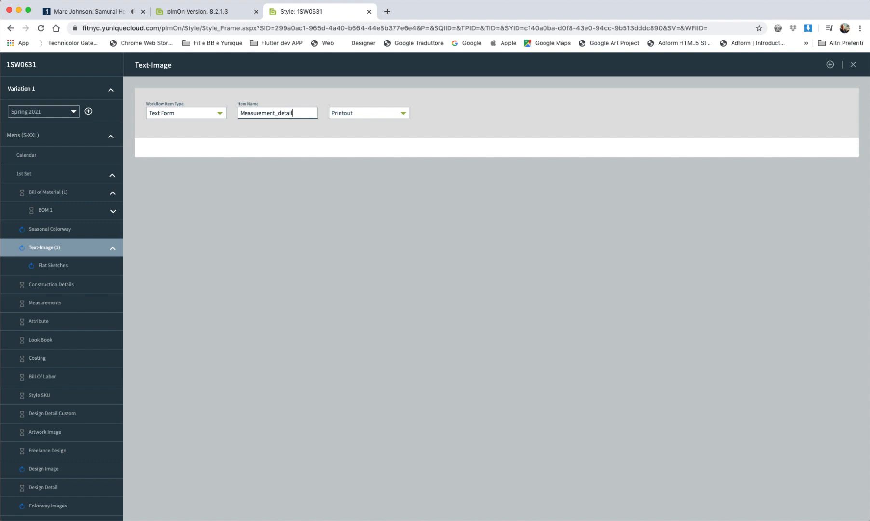
click(830, 64)
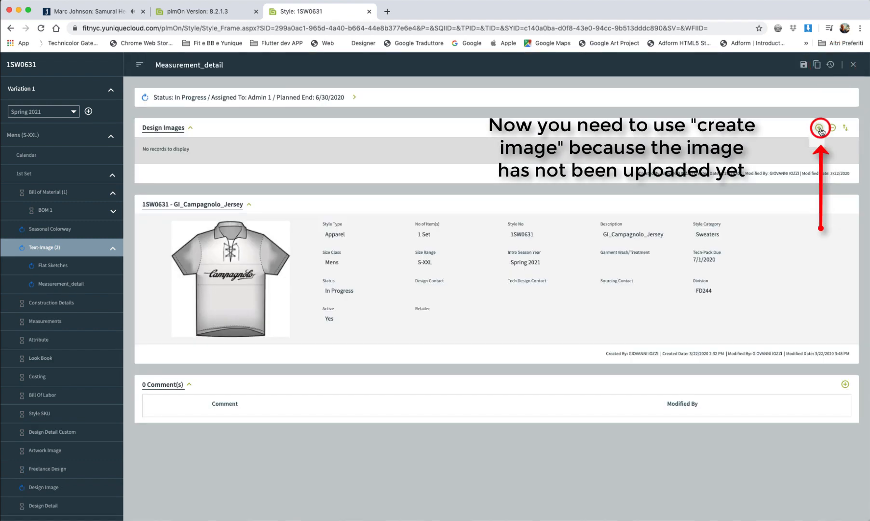
Start a new design image for the Measurement_detail form and upload Campagnolo_Measurement_details_1-100.jpg from the Export folder.
click(820, 129)
click(811, 149)
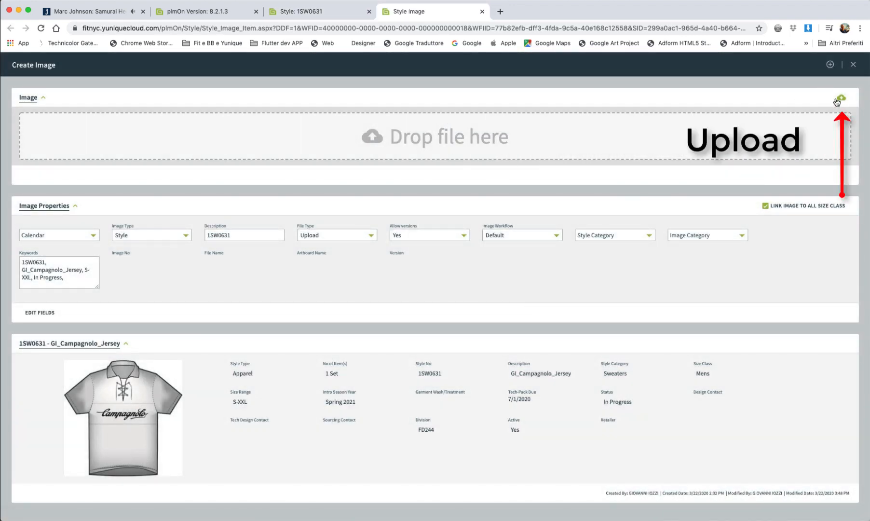
click(842, 99)
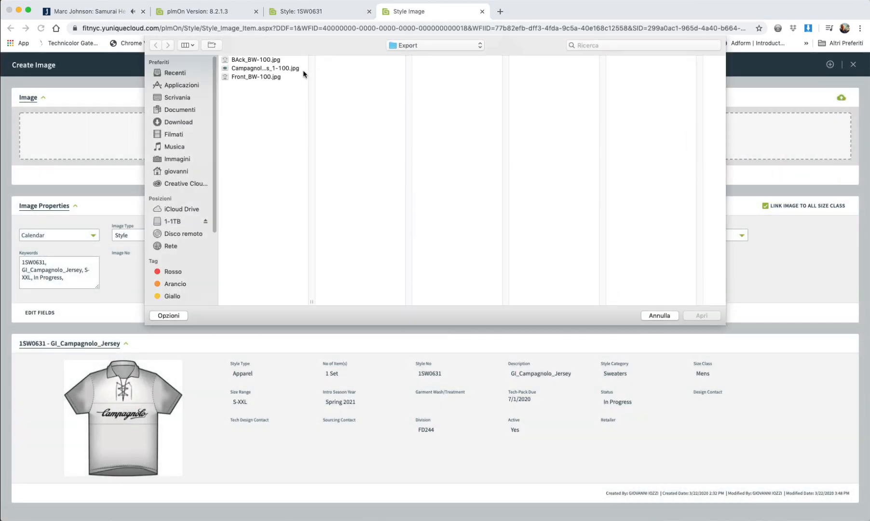
click(303, 69)
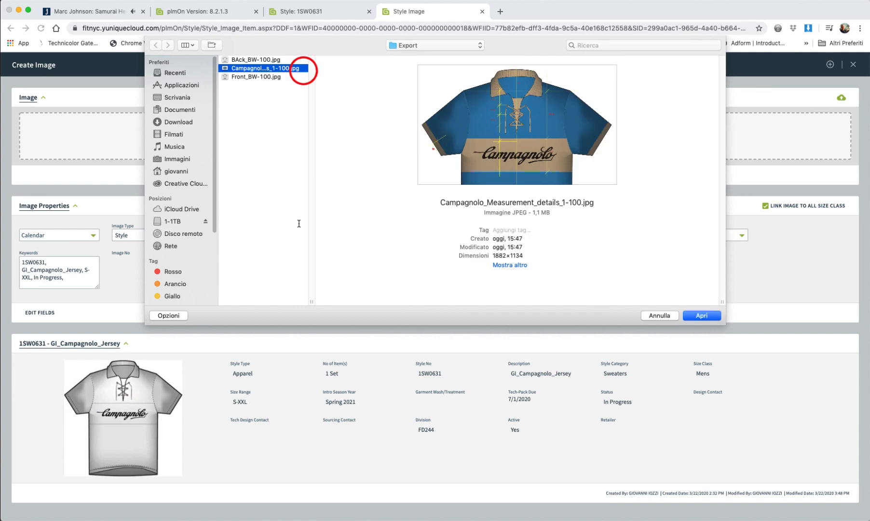
click(704, 316)
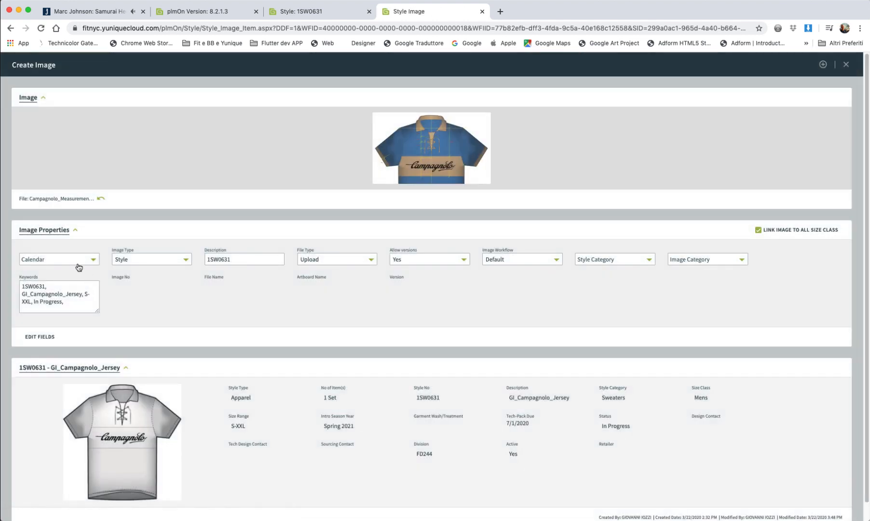
Set the image's calendar to Florence_FD244_2020, style category to Sweaters and image category to Silhouette/Body, then create the image.
click(75, 260)
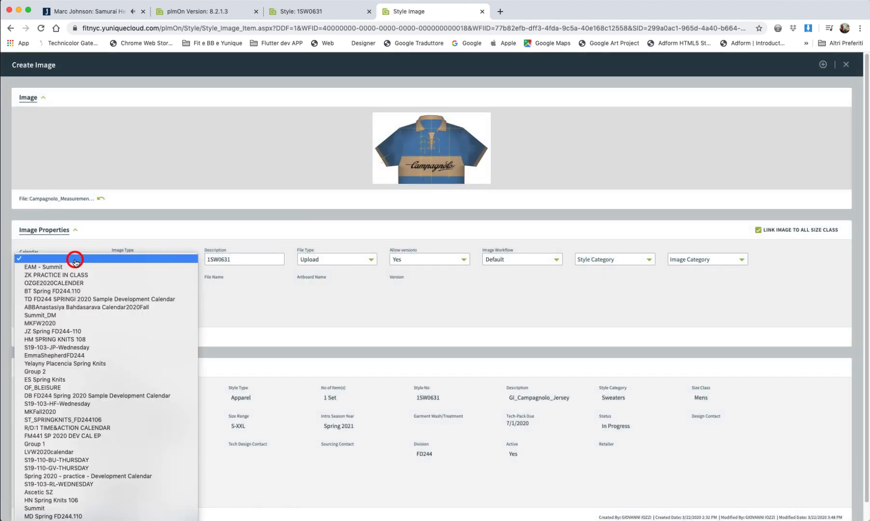
click(166, 442)
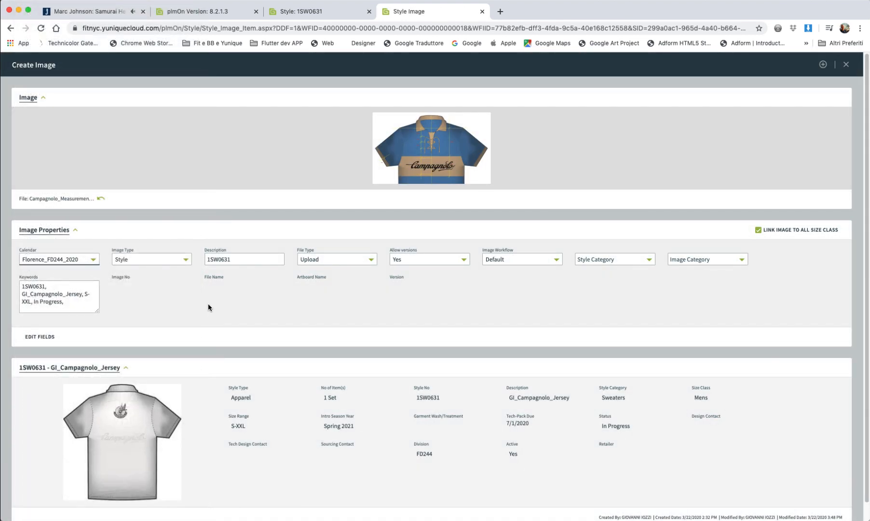
click(183, 260)
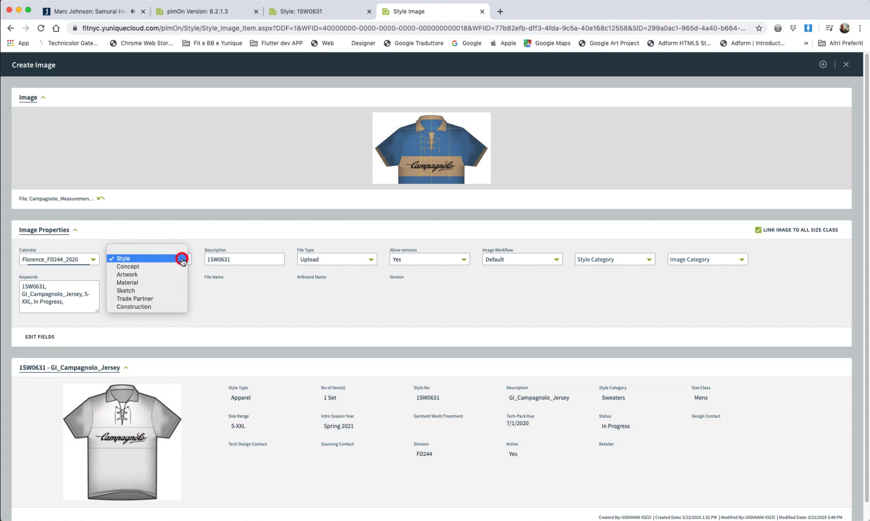
click(208, 232)
click(639, 258)
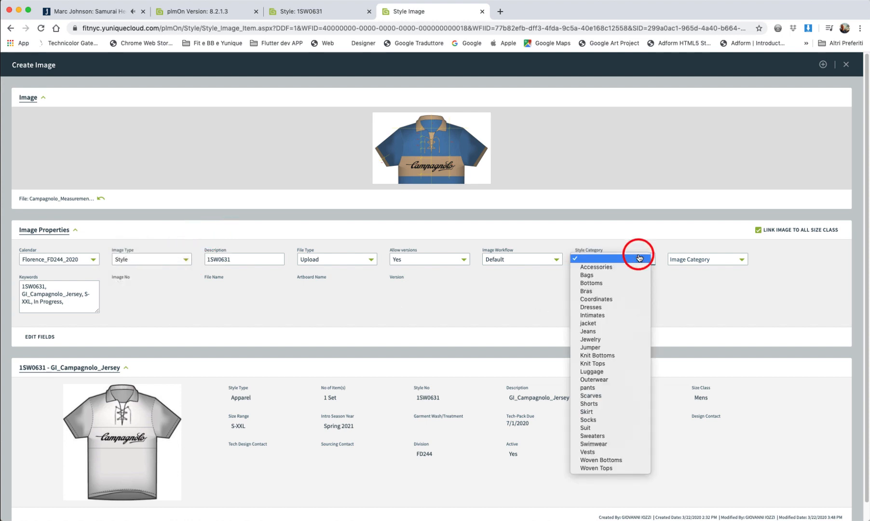
click(638, 433)
click(723, 257)
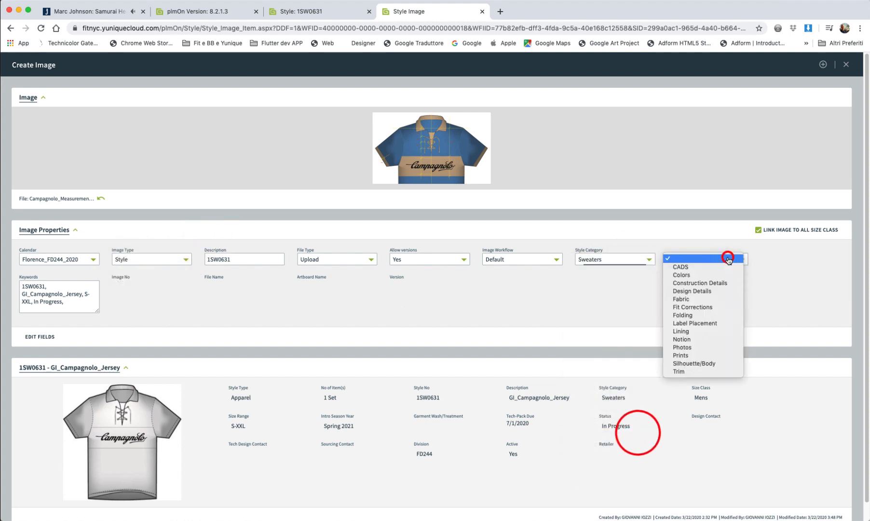
click(723, 364)
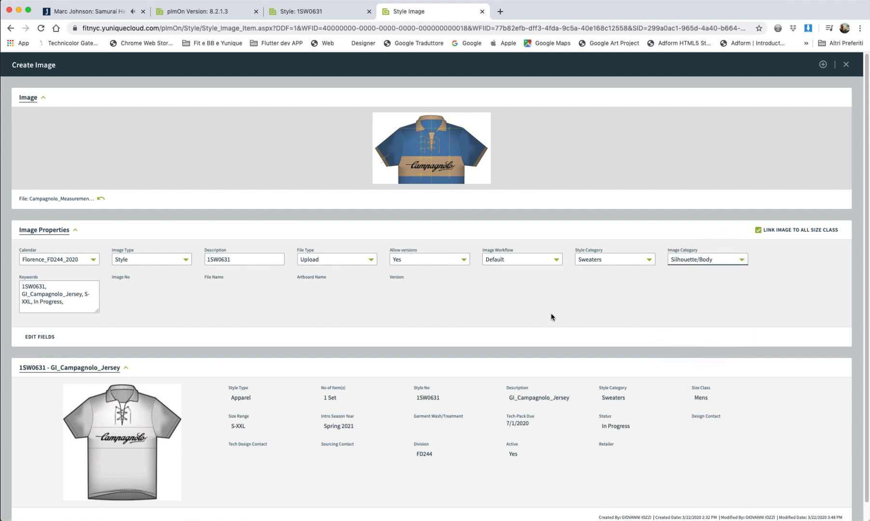
click(823, 65)
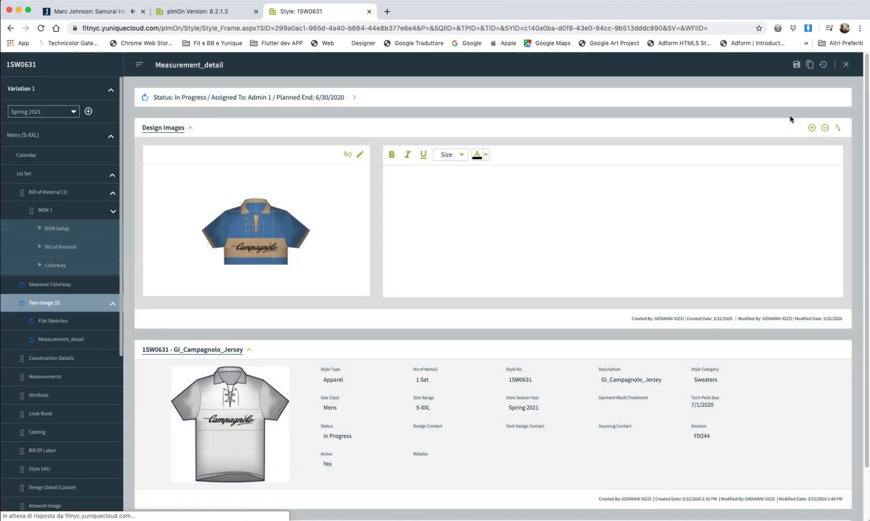
Enter "All measurements are expressed in inches and quarter of inches" as the text beside the measurement image.
click(413, 192)
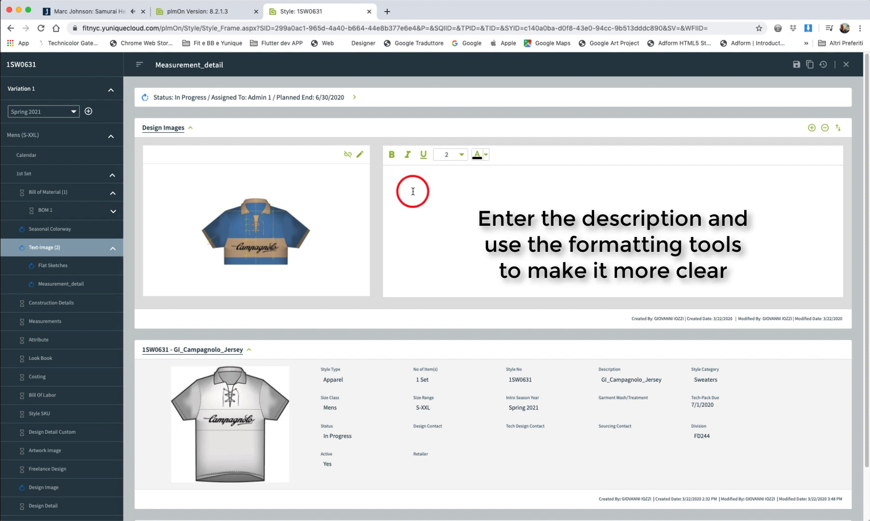
text(all measurements are expressed in inches and quarter inches)
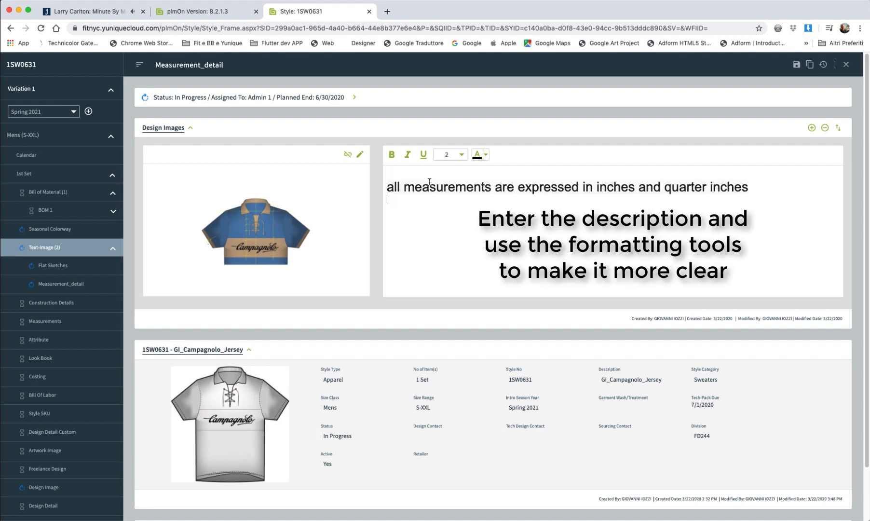
click(388, 187)
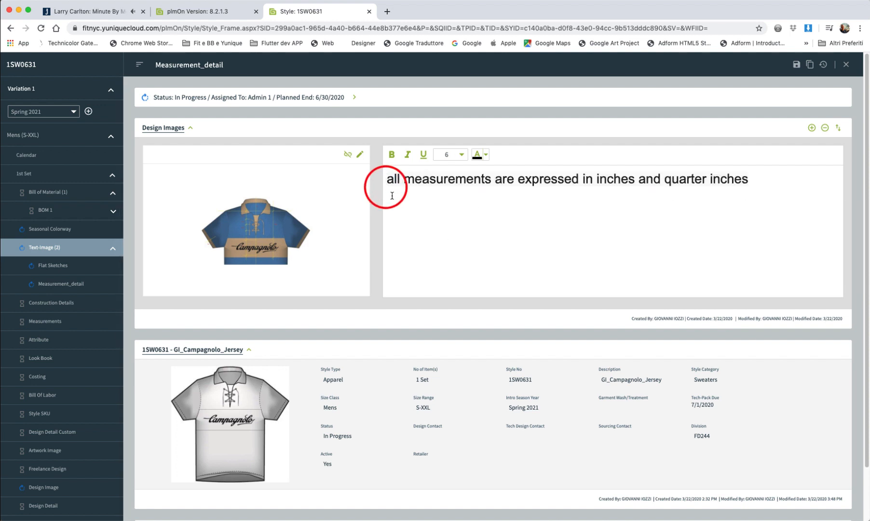
text(Al)
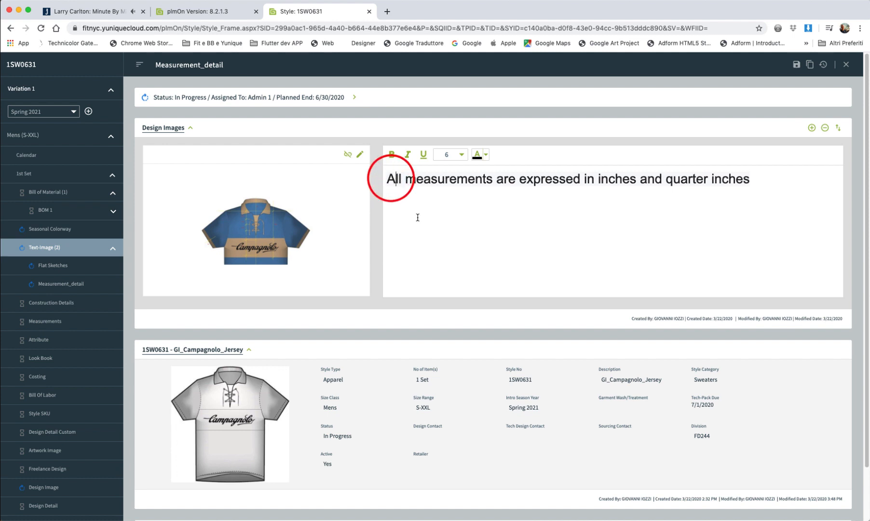
click(711, 179)
text(of)
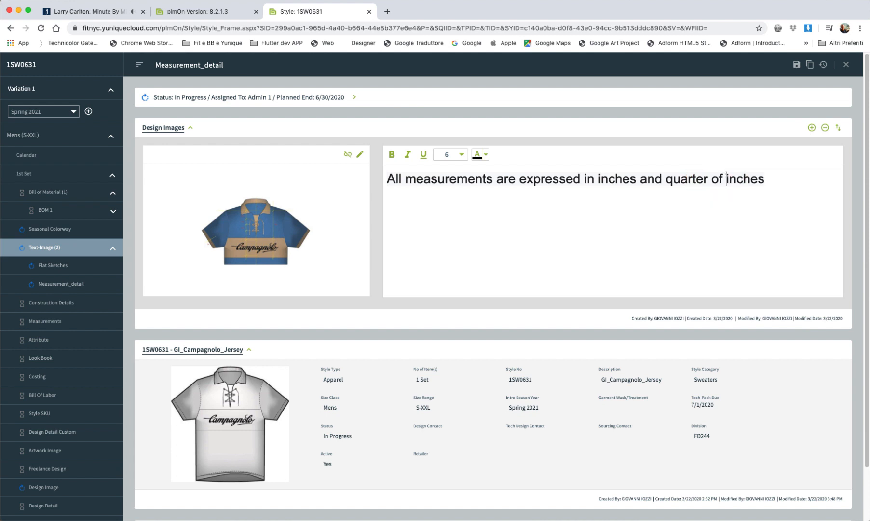
Set the font size of the whole measurement description to 4.
drag(771, 180, 387, 179)
click(462, 156)
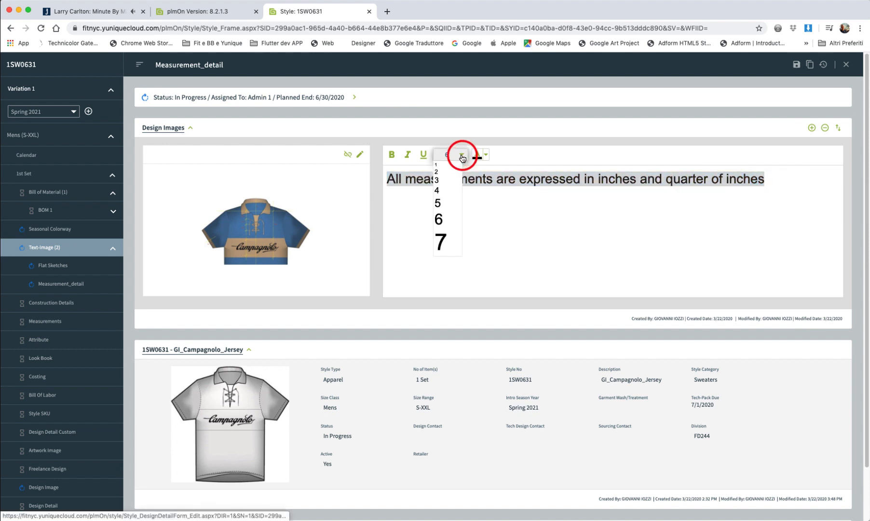
click(448, 190)
click(510, 213)
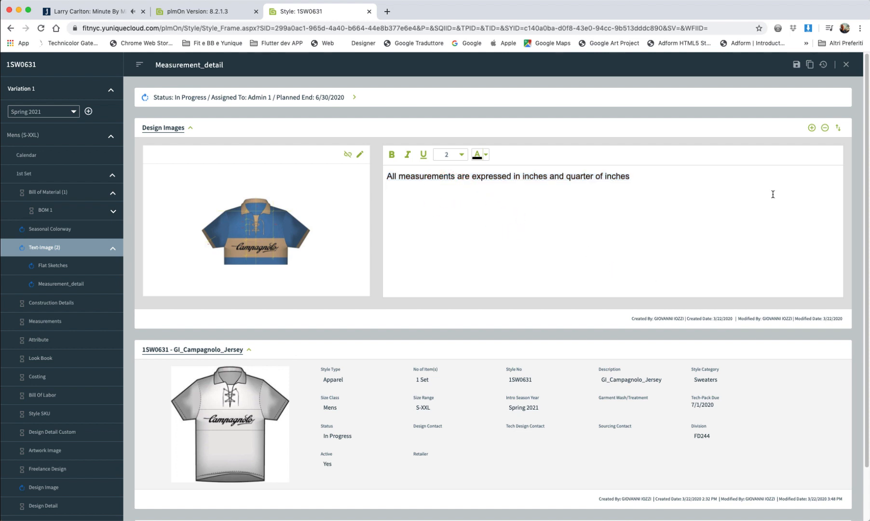
Open the measurement image enlarged in its own window to examine the dimension lines, then close it.
click(268, 226)
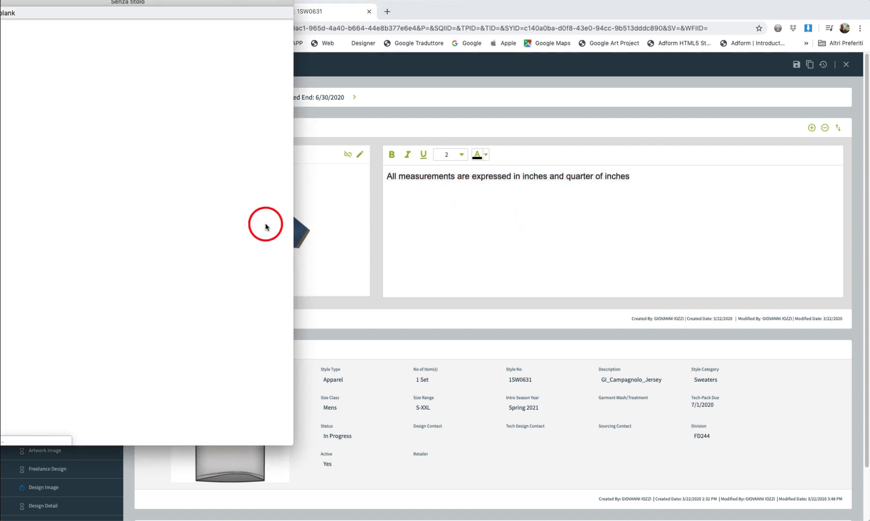
drag(174, 5, 388, 43)
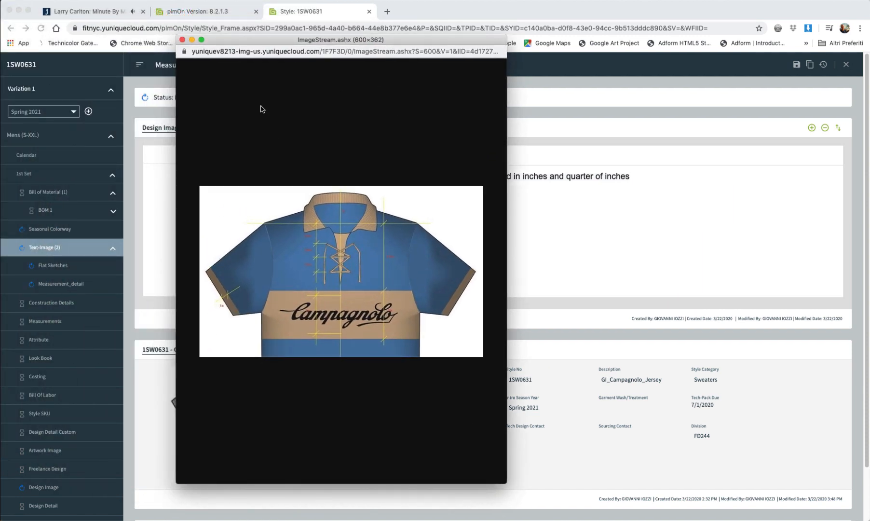
click(183, 41)
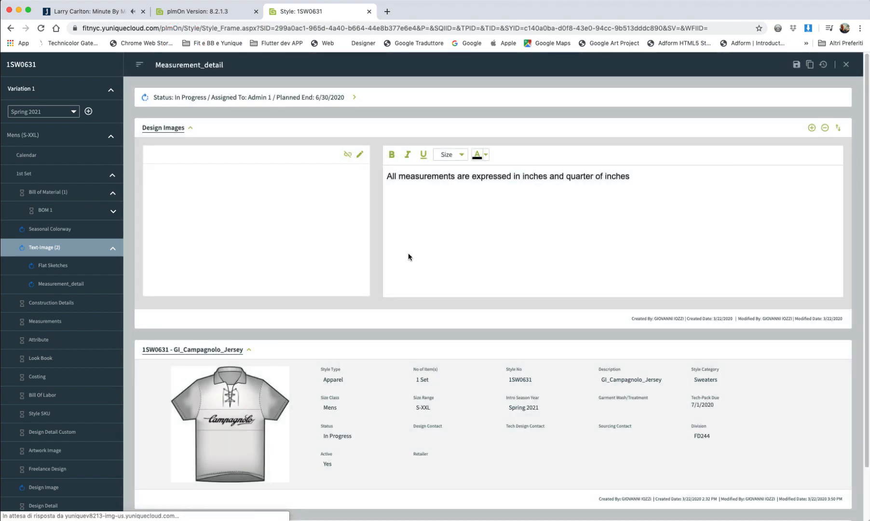
Review the Flat Sketches and Measurement_detail forms, then close the style.
click(81, 266)
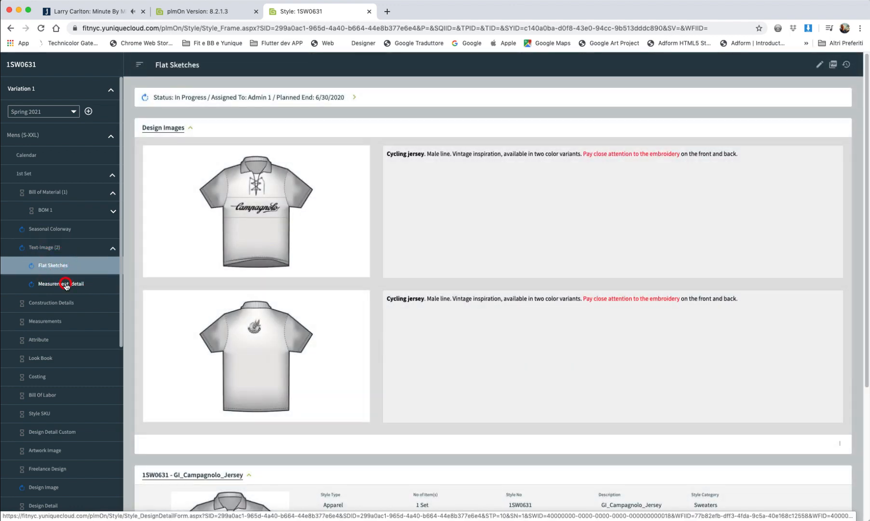
click(66, 285)
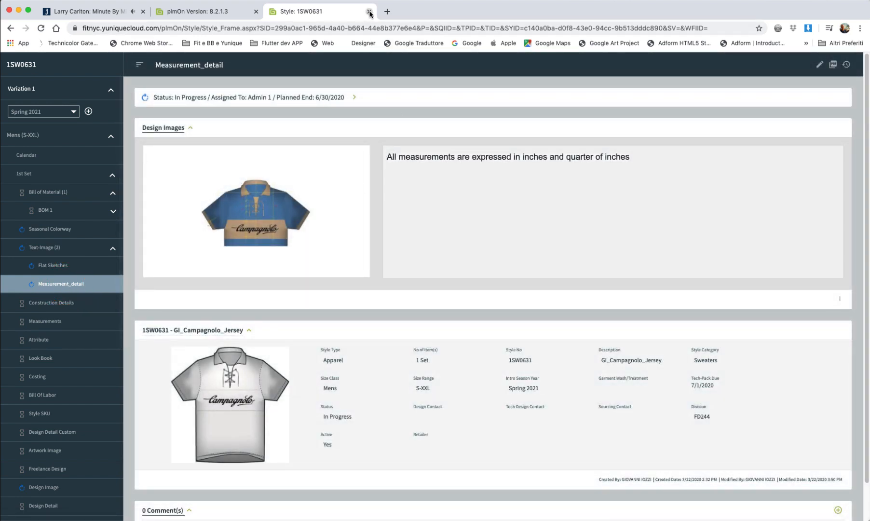
click(369, 11)
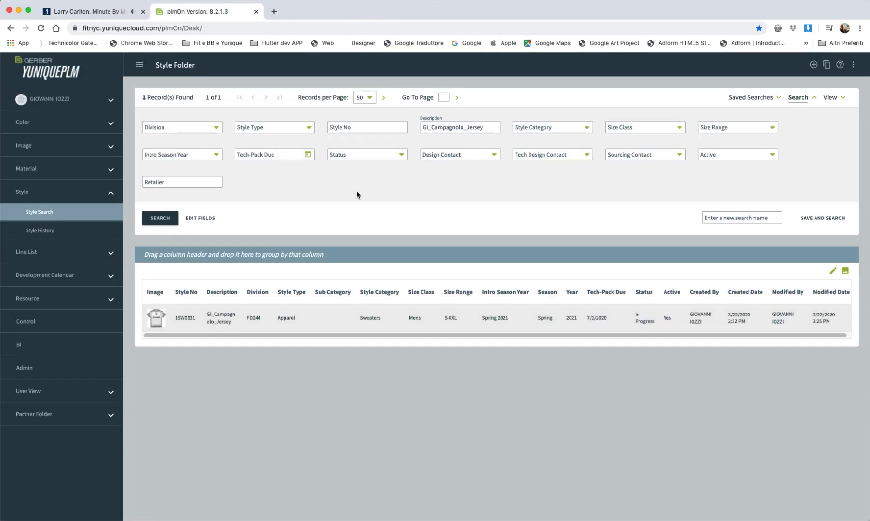